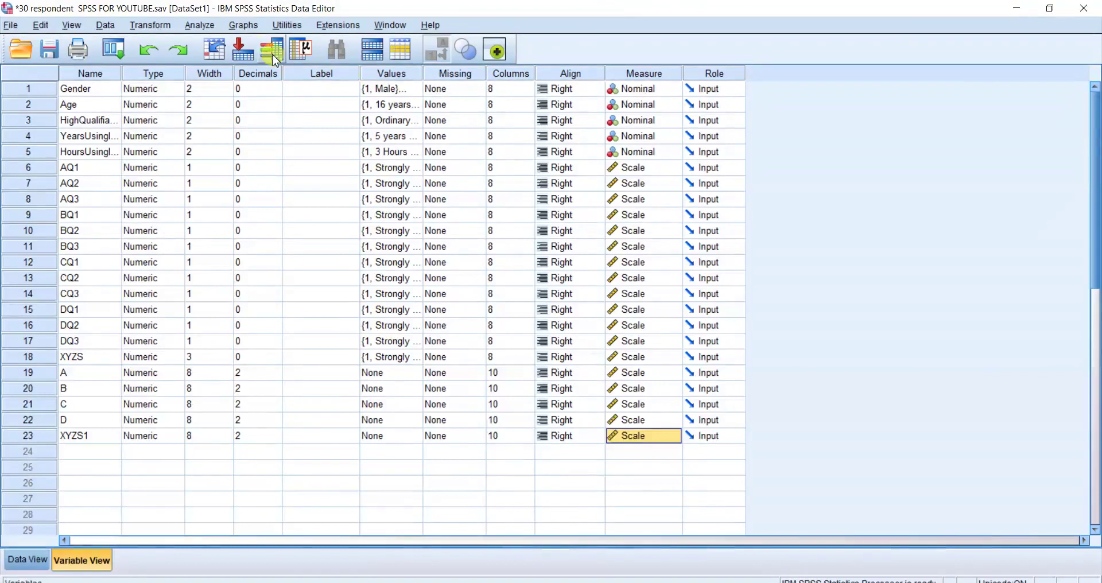
# - Start a linear regression analysis and assign XYZS1 as the dependent variable
pyautogui.click(202, 26)
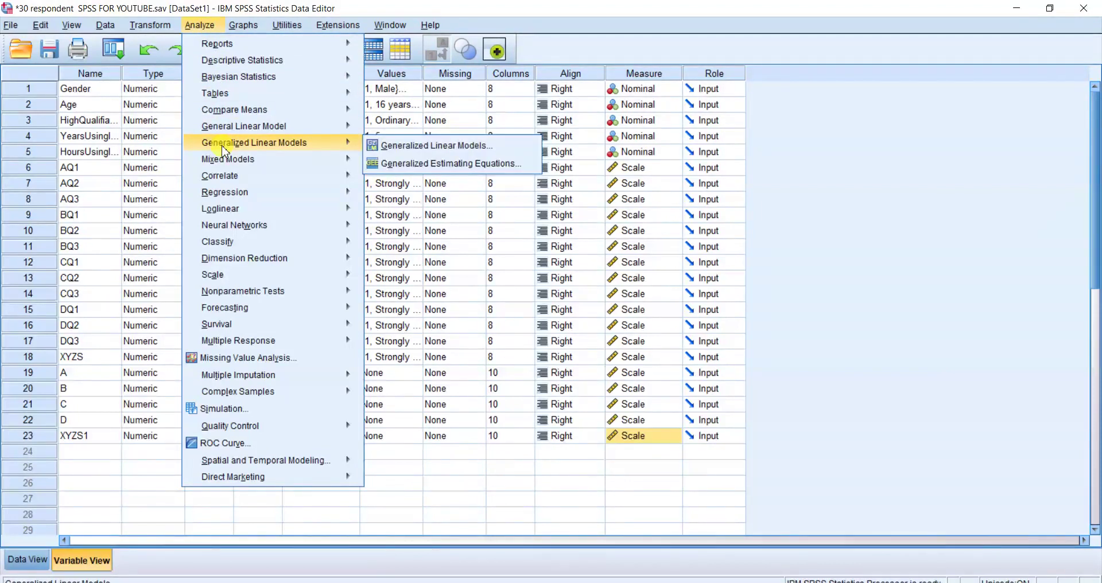
pyautogui.moveTo(228, 181)
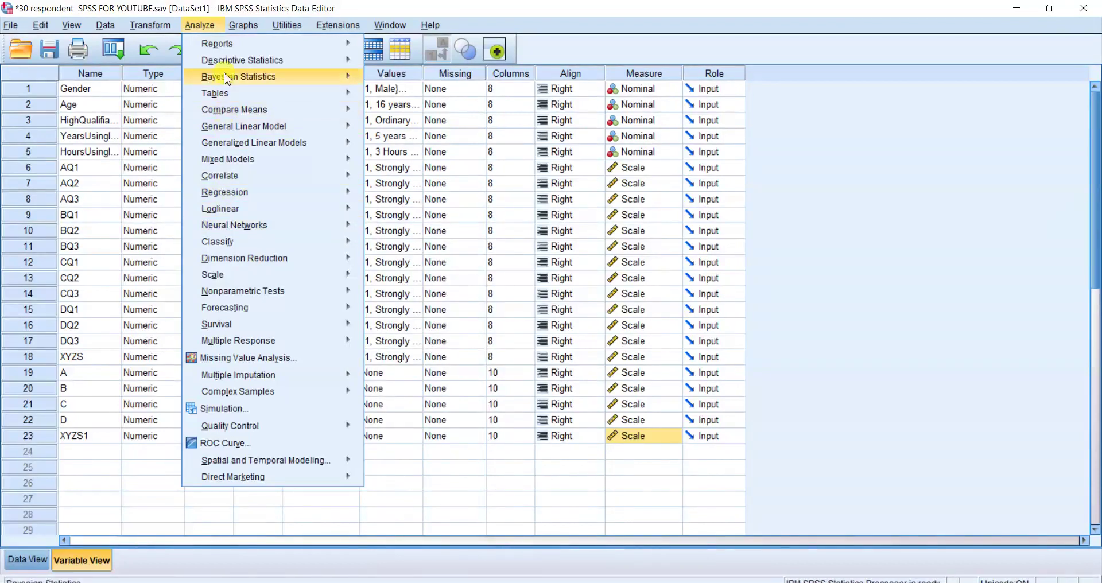
pyautogui.moveTo(230, 26)
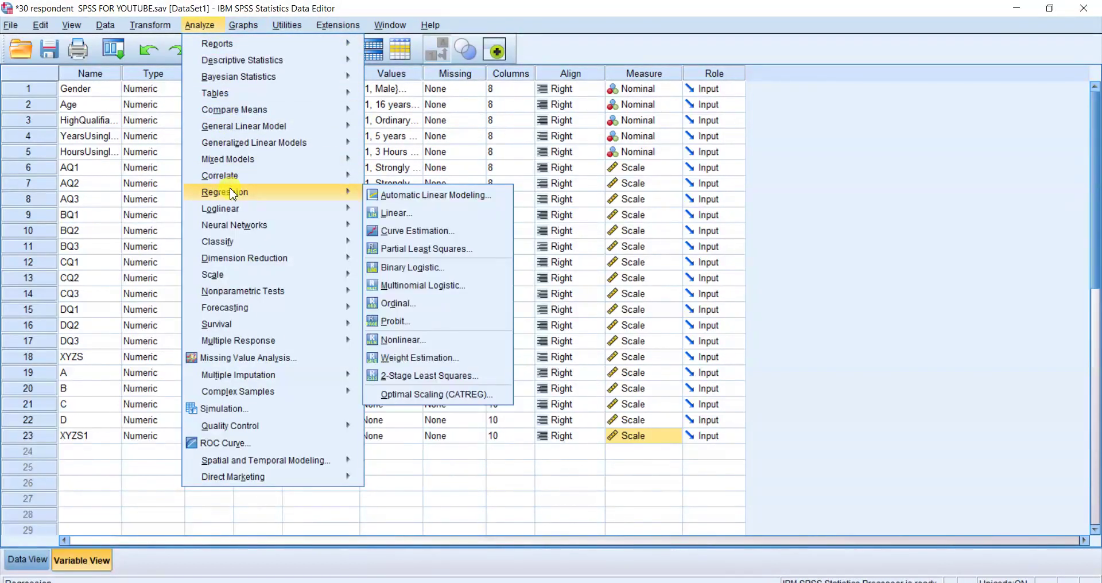
pyautogui.click(392, 214)
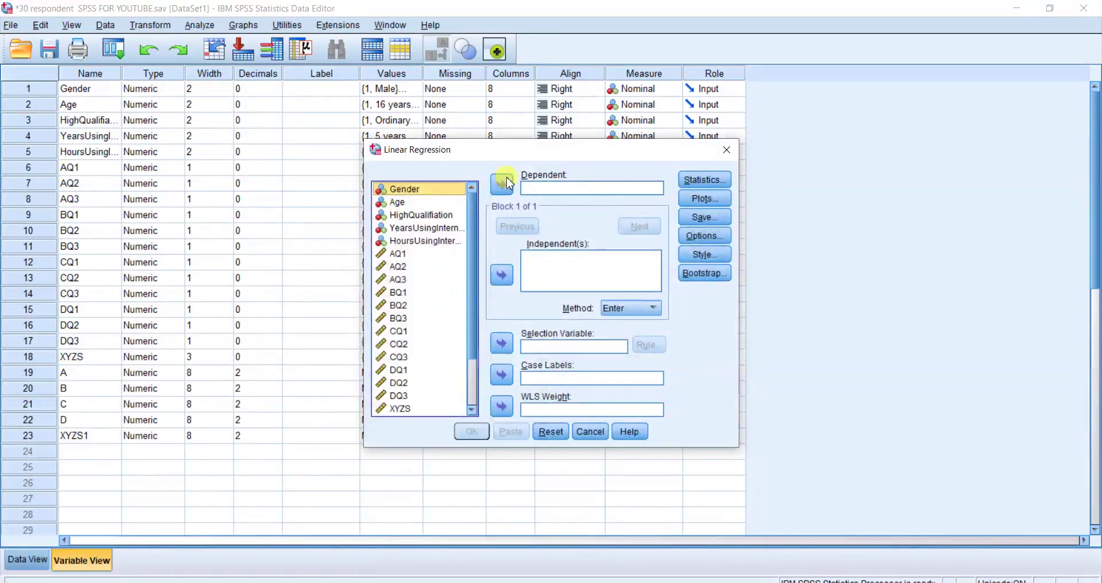
pyautogui.moveTo(593, 165); pyautogui.dragTo(499, 87)
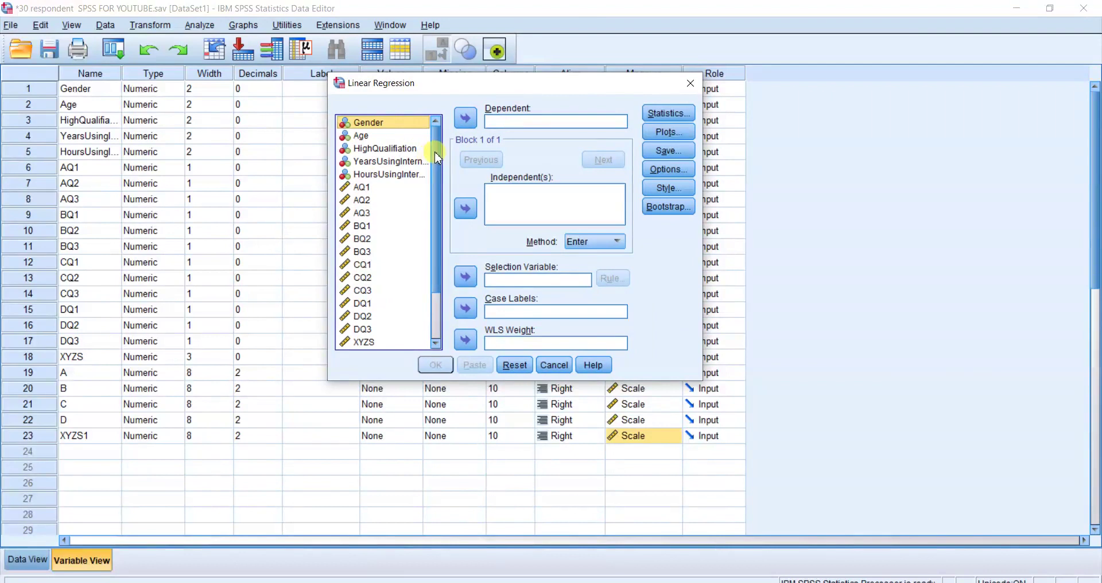
pyautogui.moveTo(437, 158); pyautogui.dragTo(441, 252)
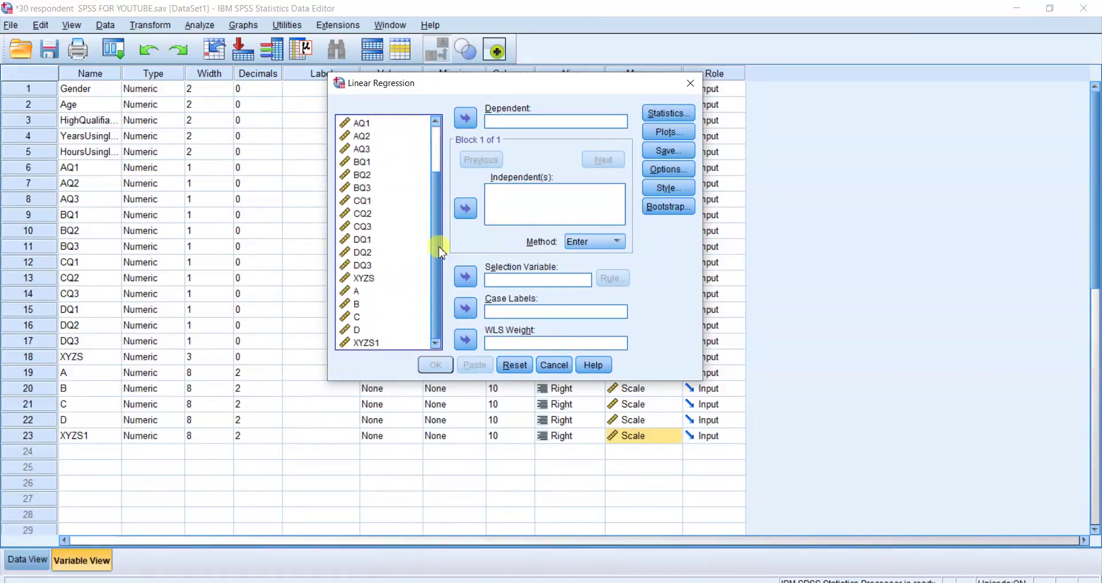
pyautogui.click(359, 304)
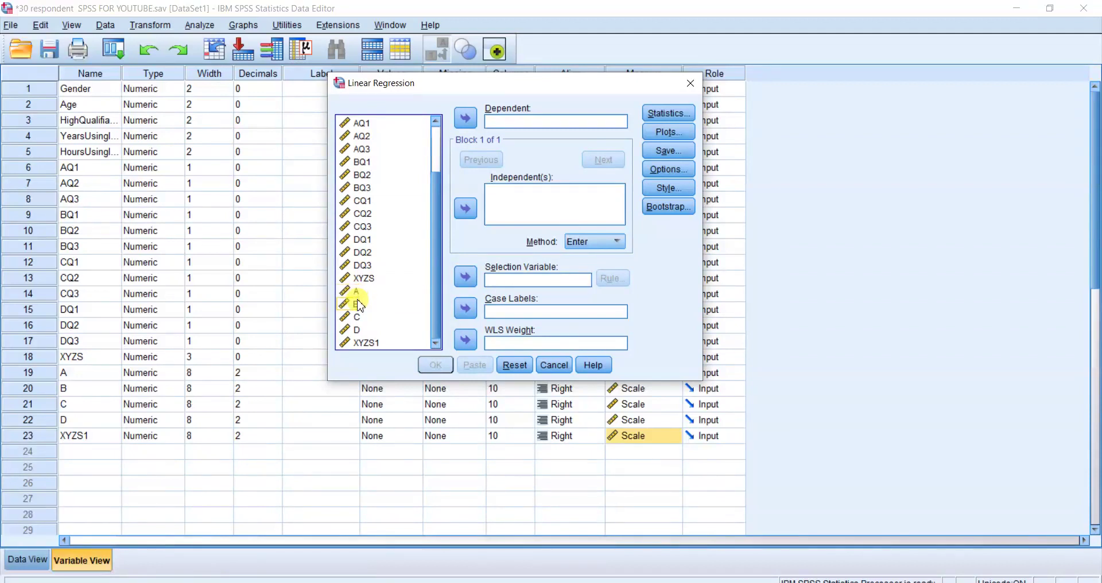
pyautogui.click(358, 329)
pyautogui.click(358, 292)
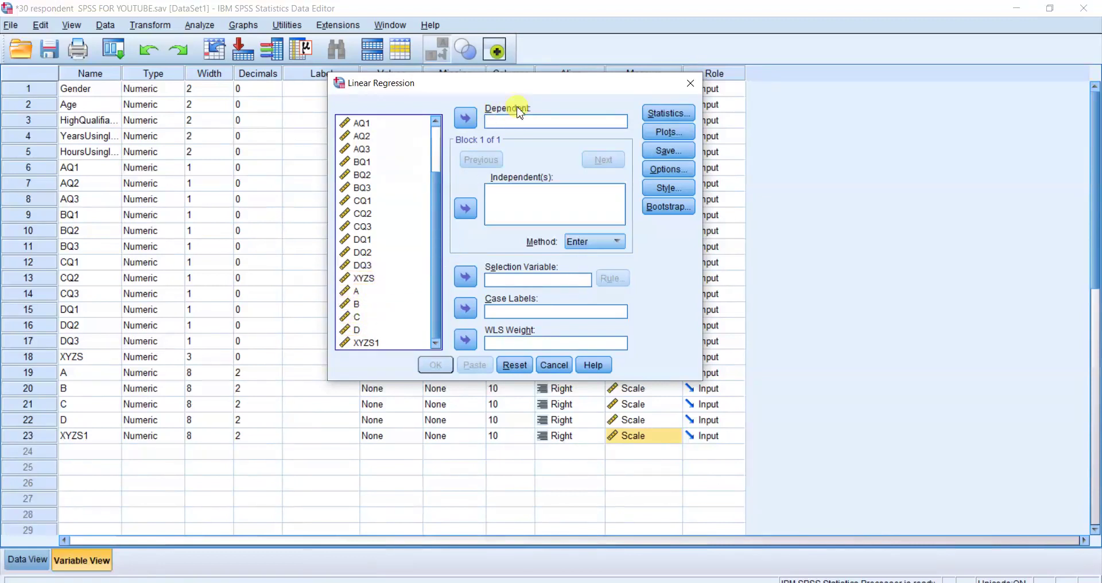
pyautogui.click(372, 345)
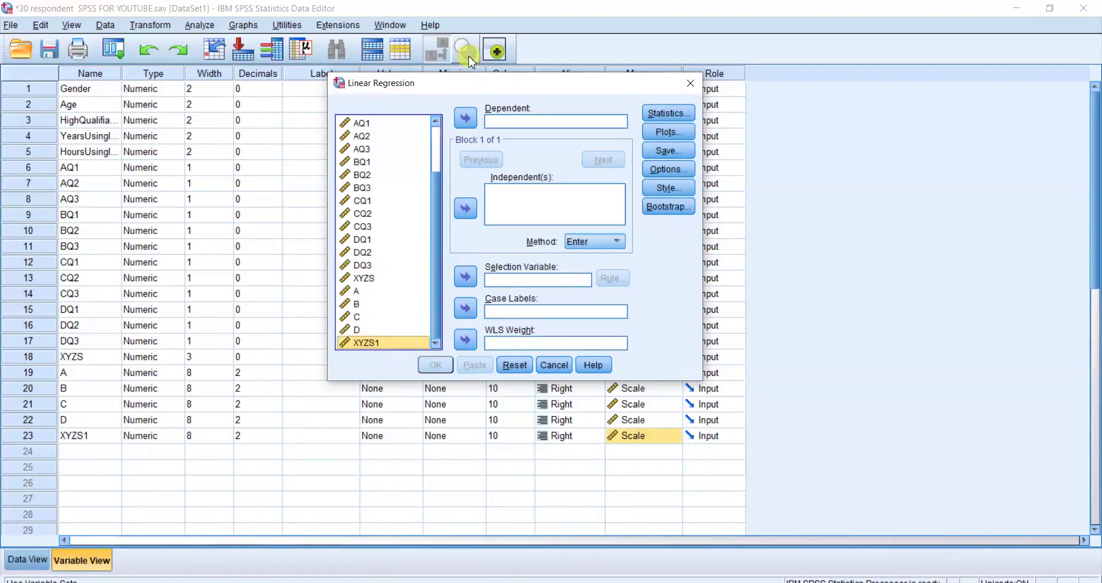
pyautogui.click(463, 122)
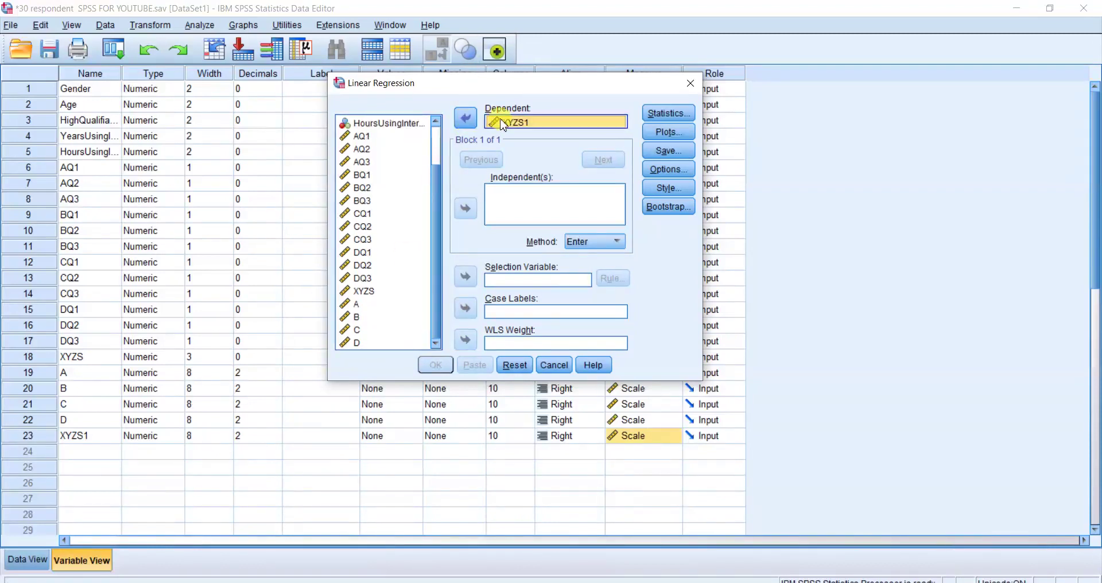
# - Add variables A, B, C and D as the independent variables of the linear regression
pyautogui.click(516, 201)
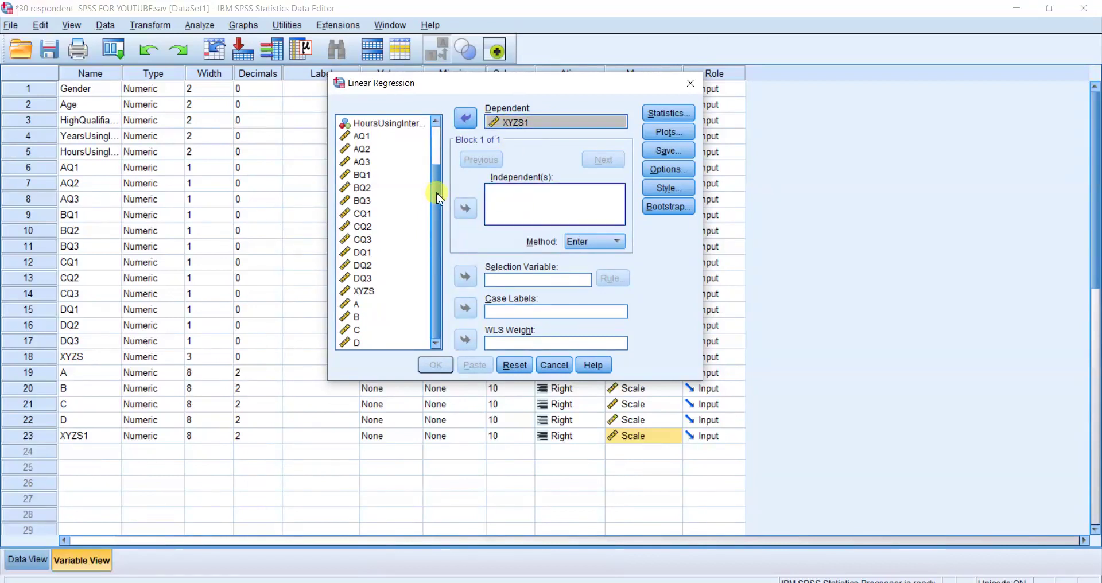
pyautogui.click(354, 305)
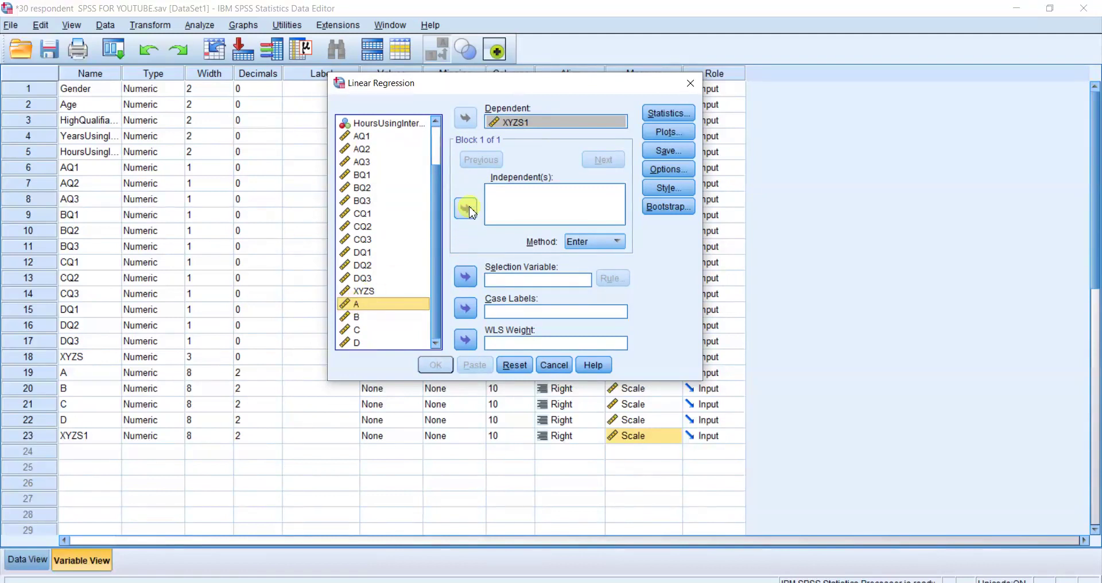
pyautogui.click(466, 209)
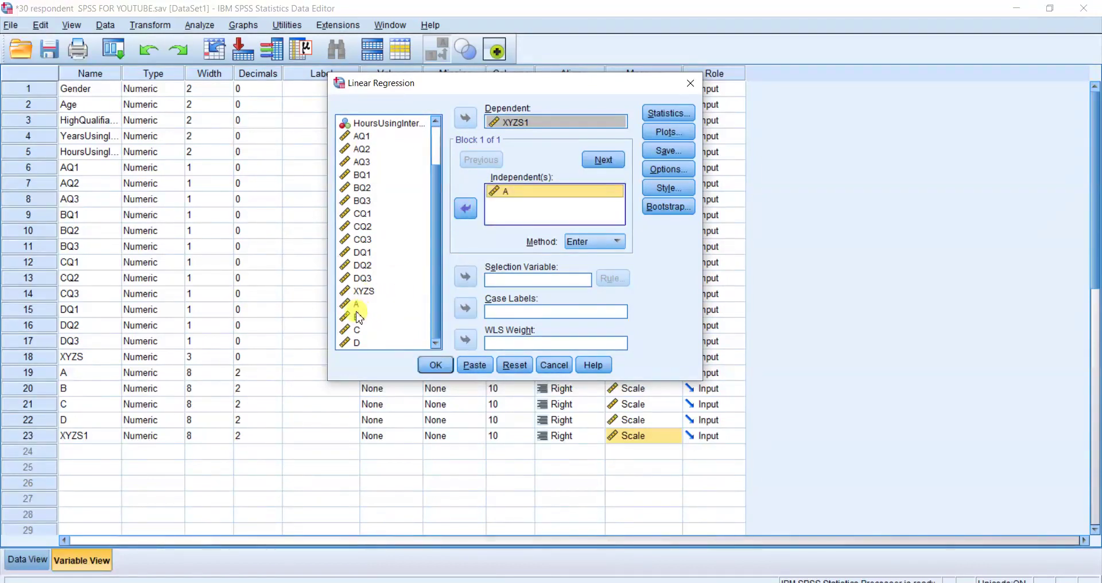
pyautogui.click(358, 316)
pyautogui.click(465, 209)
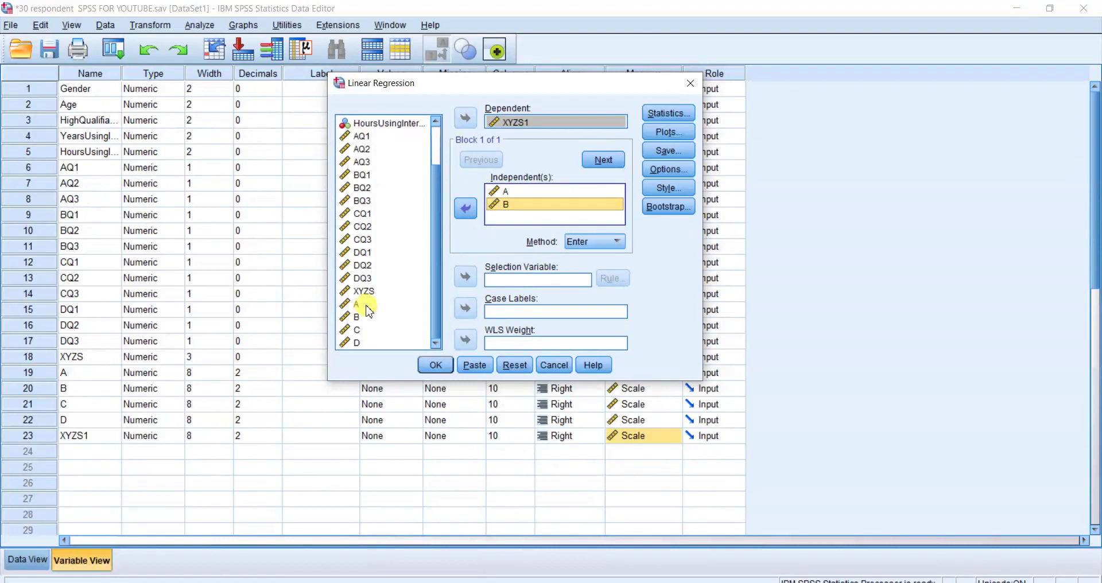
pyautogui.click(357, 330)
pyautogui.click(466, 209)
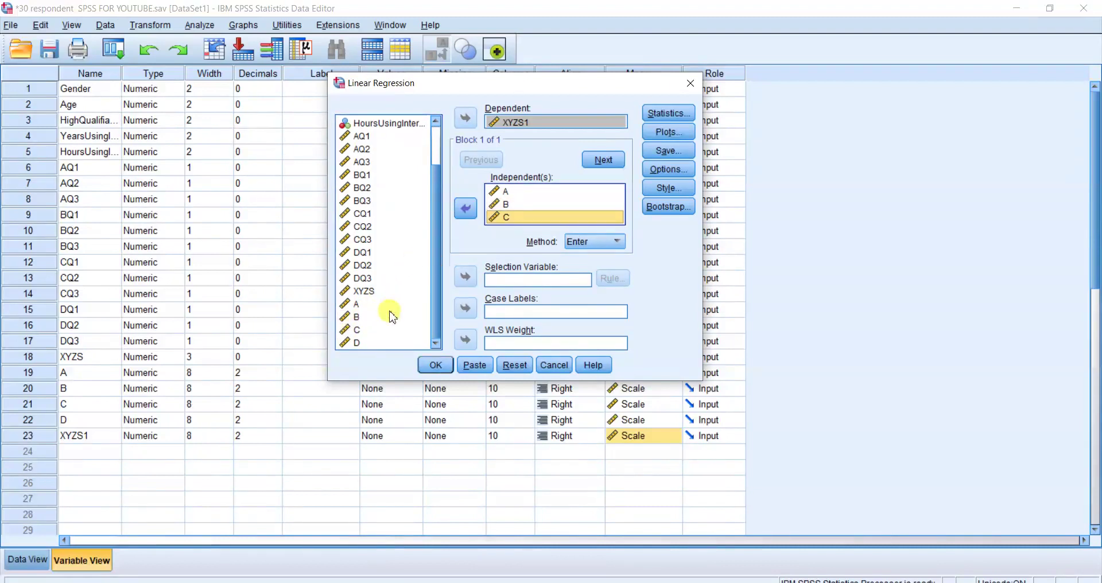
pyautogui.click(357, 342)
pyautogui.click(466, 210)
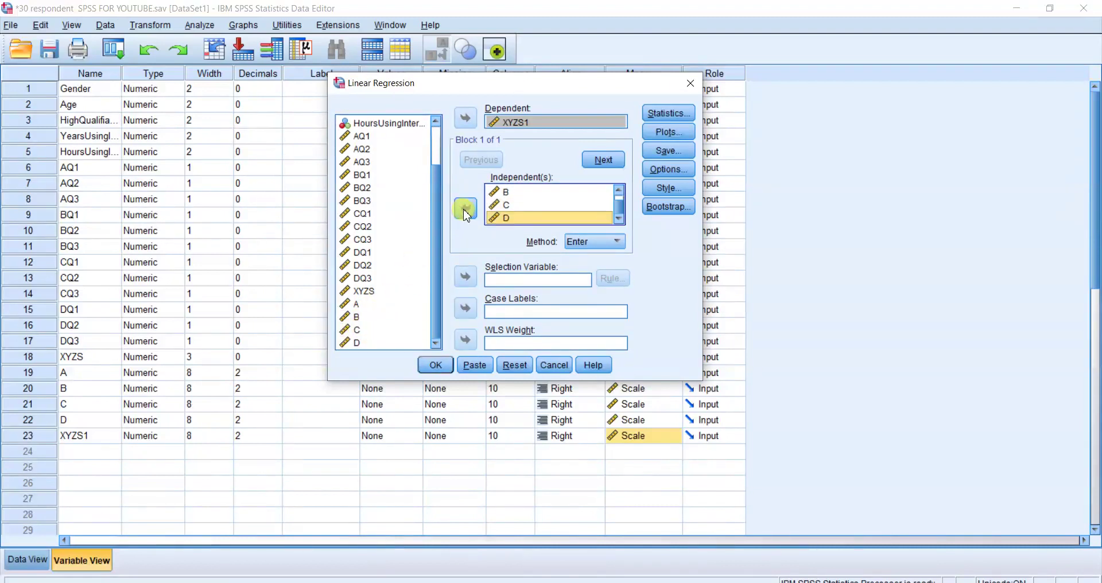
pyautogui.click(618, 189)
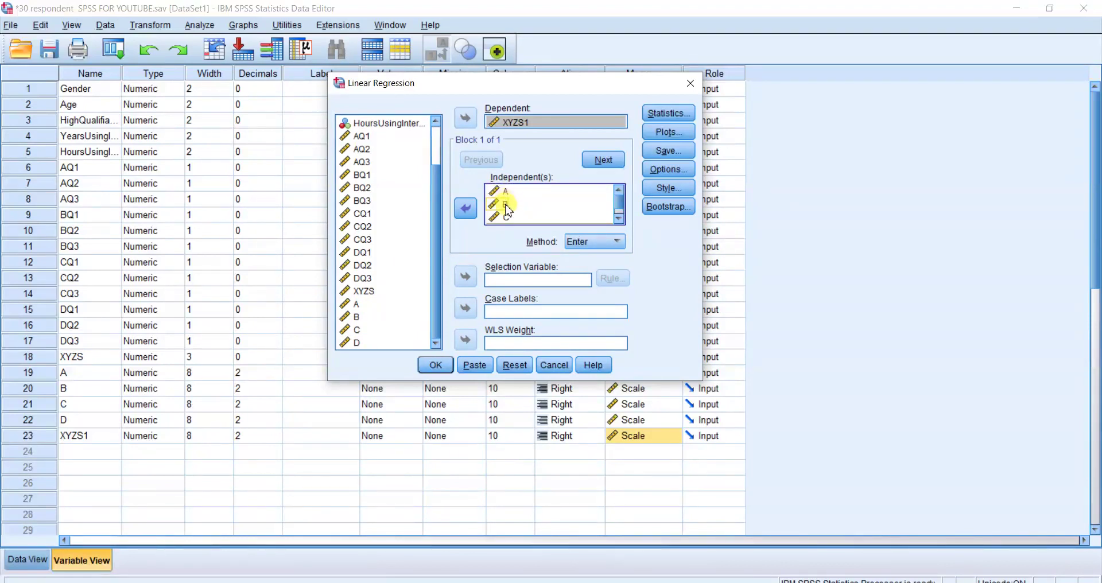
pyautogui.scroll(-1, 623, 209)
pyautogui.click(578, 223)
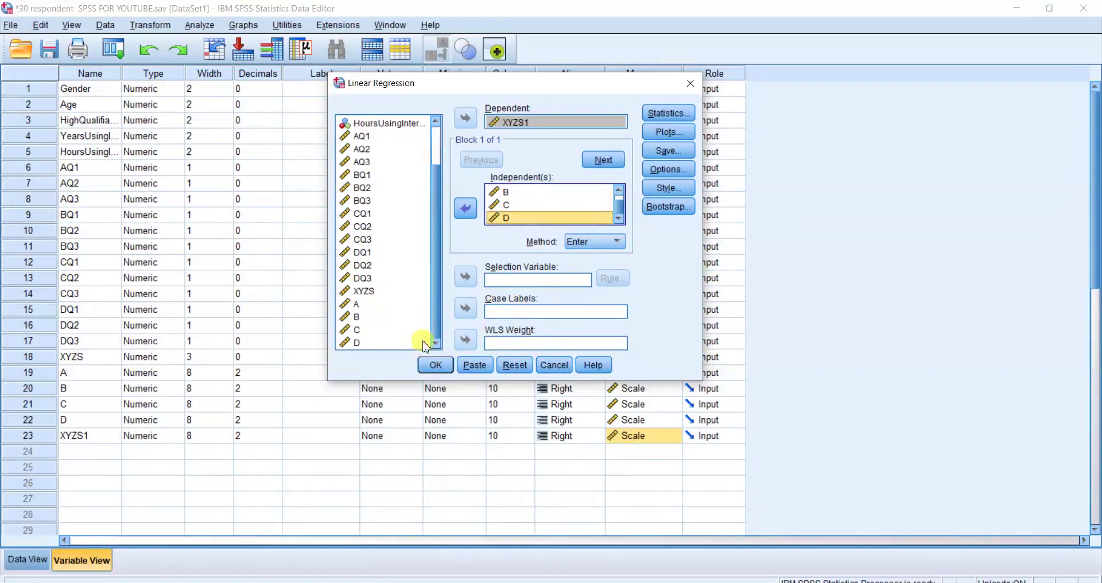
# - Review the linear regression's statistics, plots, options and table style settings
pyautogui.click(666, 112)
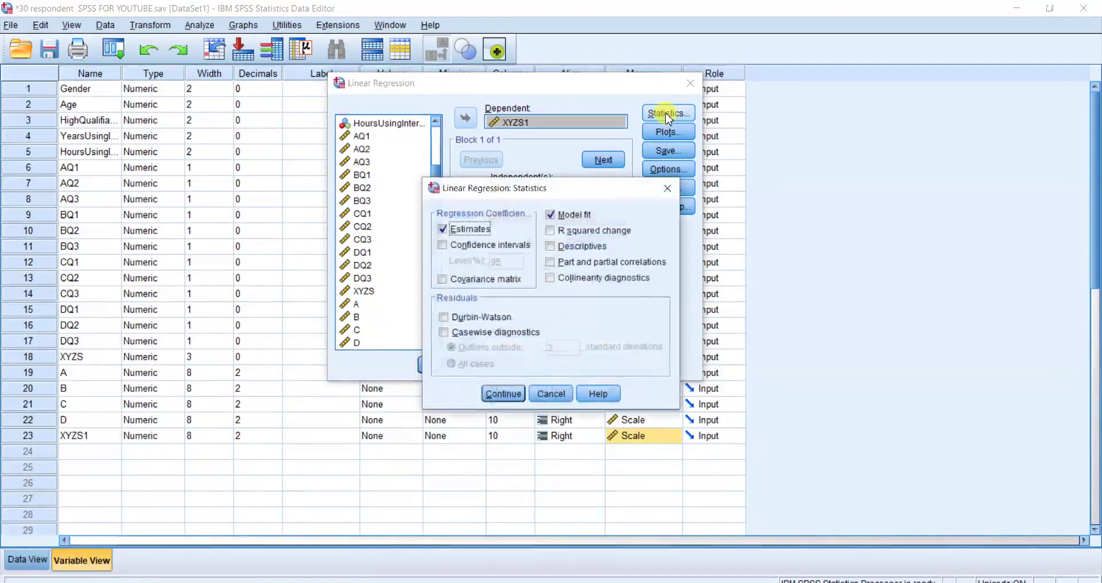
pyautogui.moveTo(562, 187); pyautogui.dragTo(860, 87)
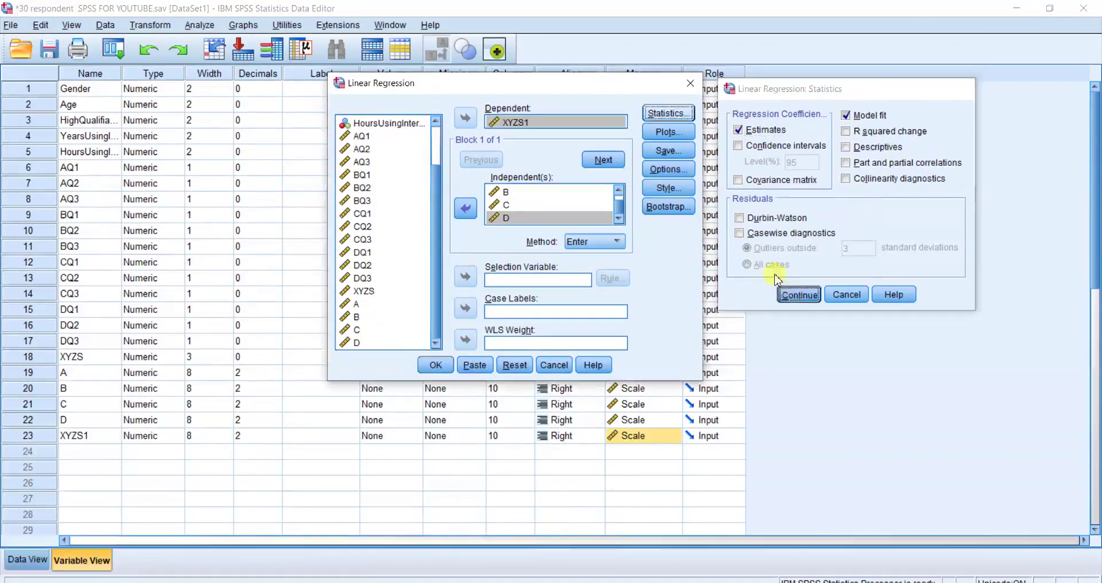
pyautogui.click(796, 294)
pyautogui.click(665, 132)
pyautogui.moveTo(566, 177); pyautogui.dragTo(876, 101)
pyautogui.click(986, 92)
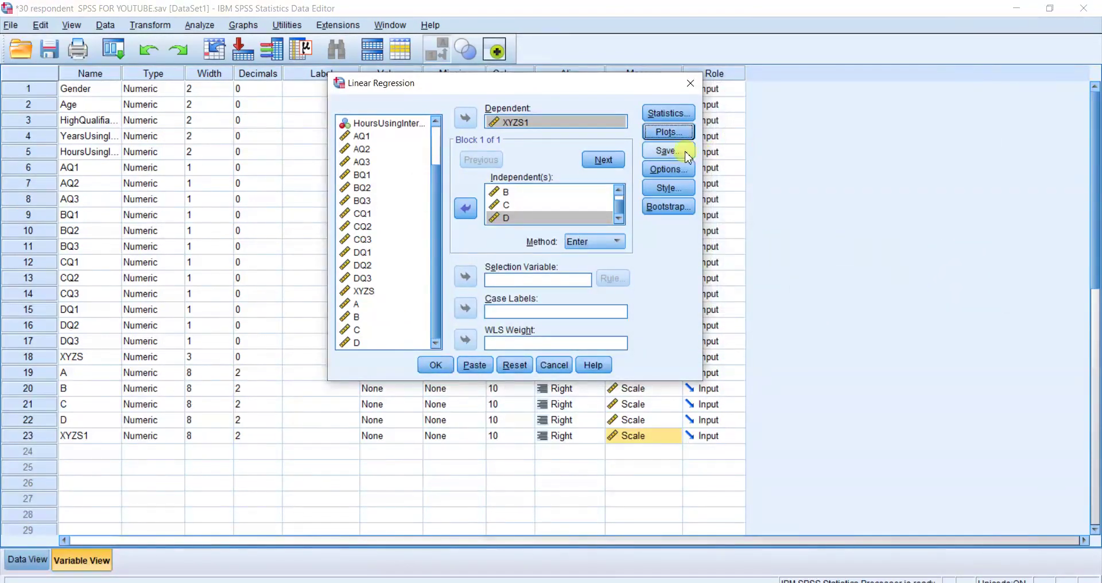
pyautogui.click(669, 170)
pyautogui.moveTo(583, 192); pyautogui.dragTo(931, 119)
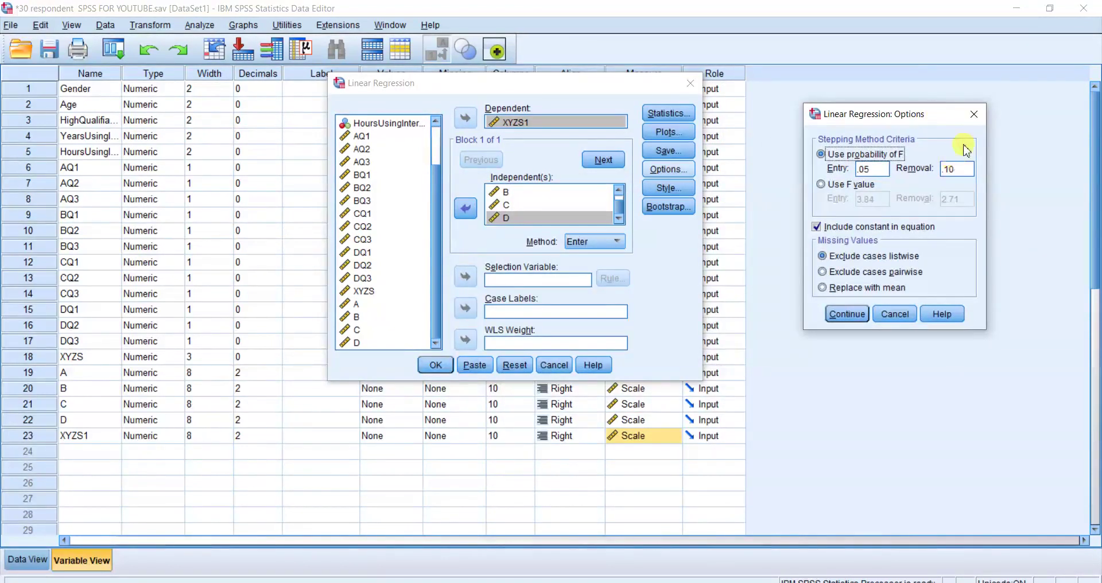
pyautogui.click(973, 114)
pyautogui.click(672, 188)
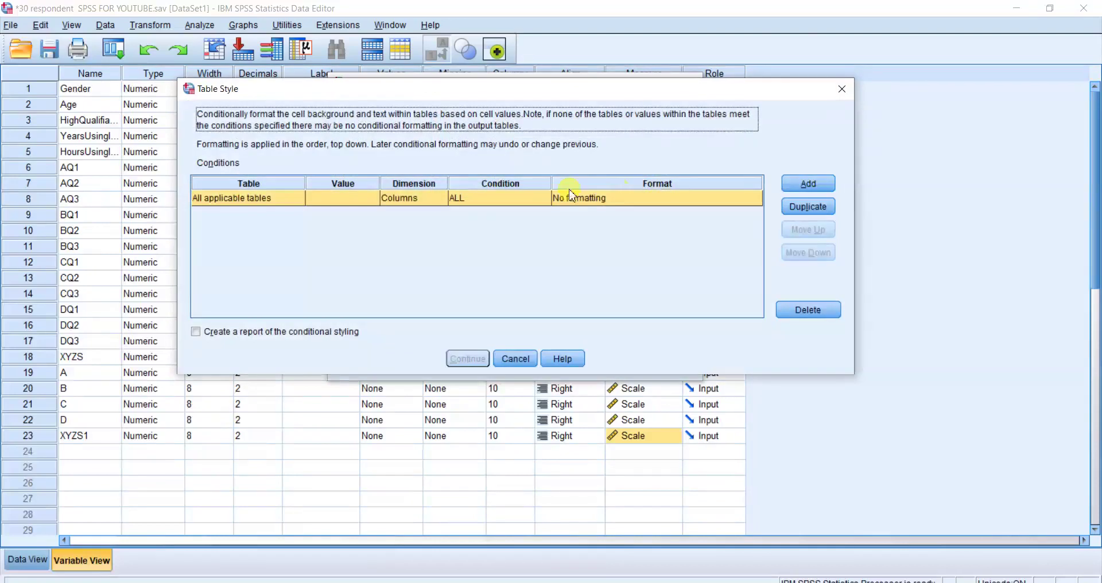
pyautogui.click(839, 87)
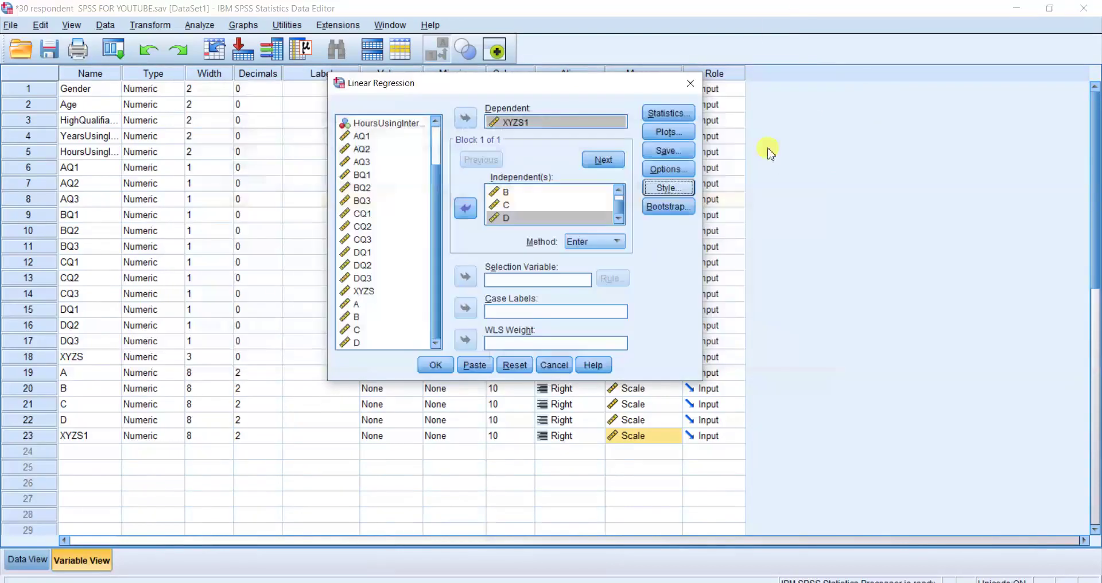
# - Run the linear regression using the Enter method
pyautogui.click(610, 246)
pyautogui.click(615, 248)
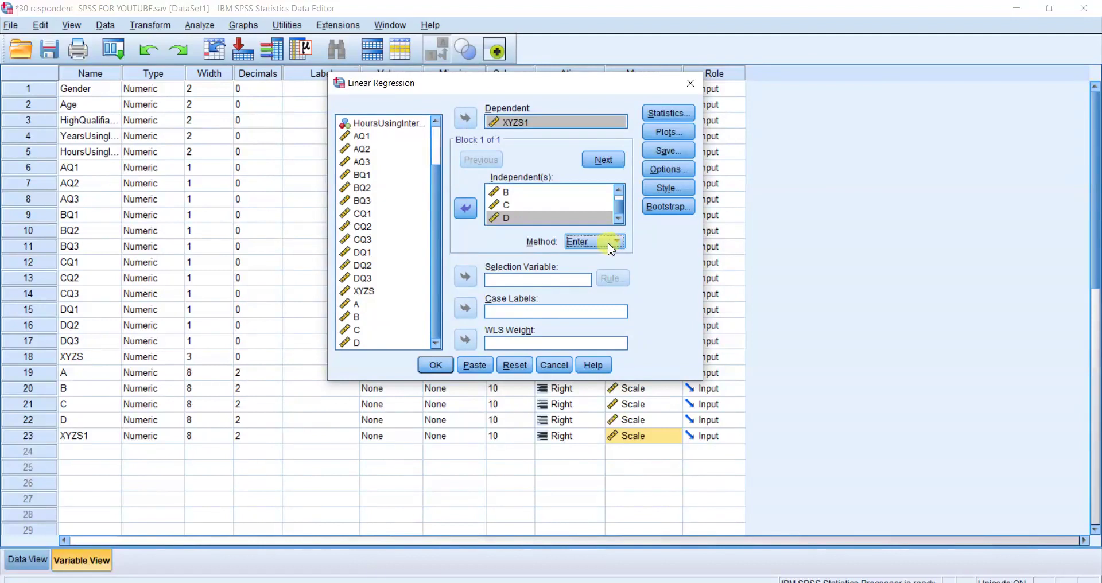
pyautogui.click(435, 372)
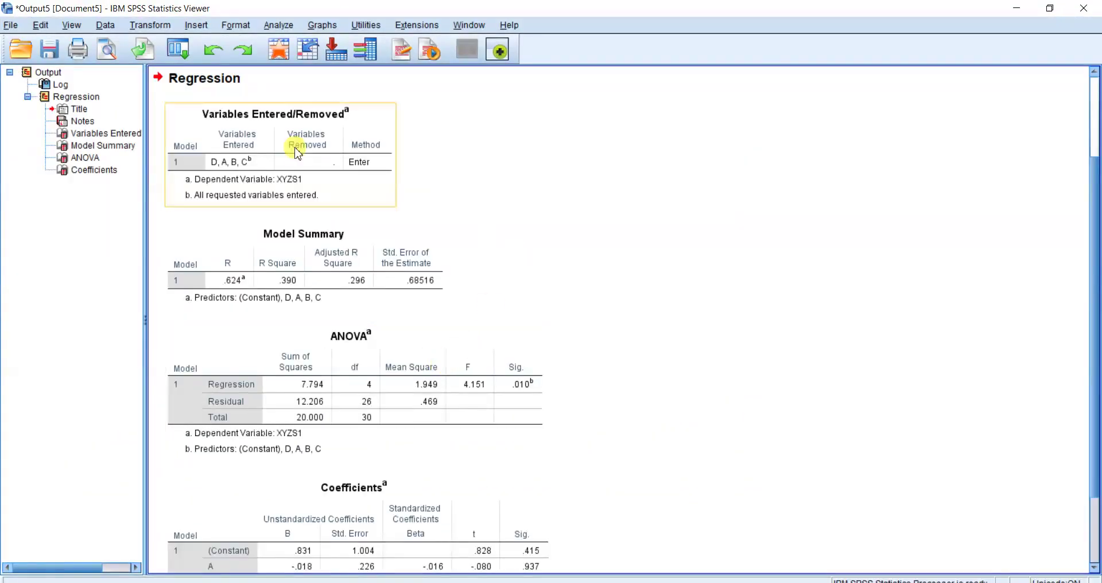
# - Examine the Variables Entered/Removed, Model Summary, ANOVA and Coefficients tables in the regression output
pyautogui.click(223, 91)
pyautogui.click(286, 122)
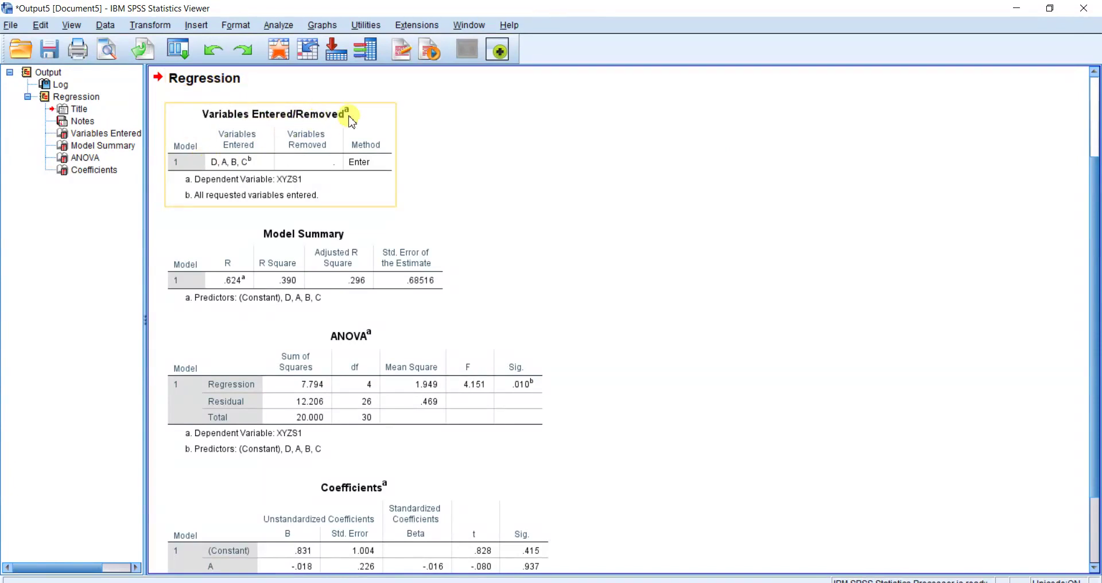
pyautogui.click(304, 229)
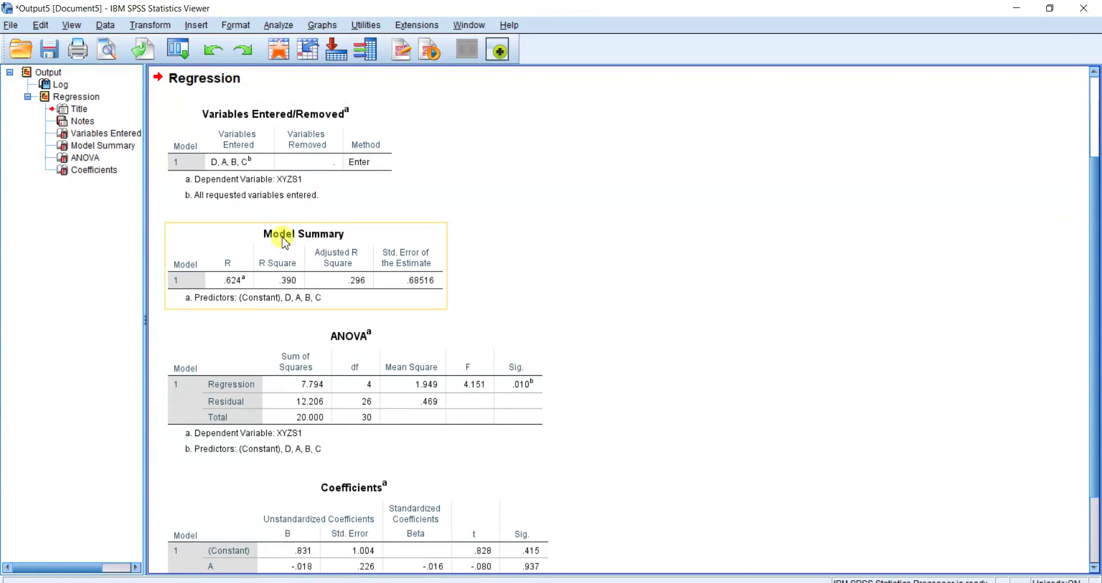
pyautogui.scroll(-3, 321, 259)
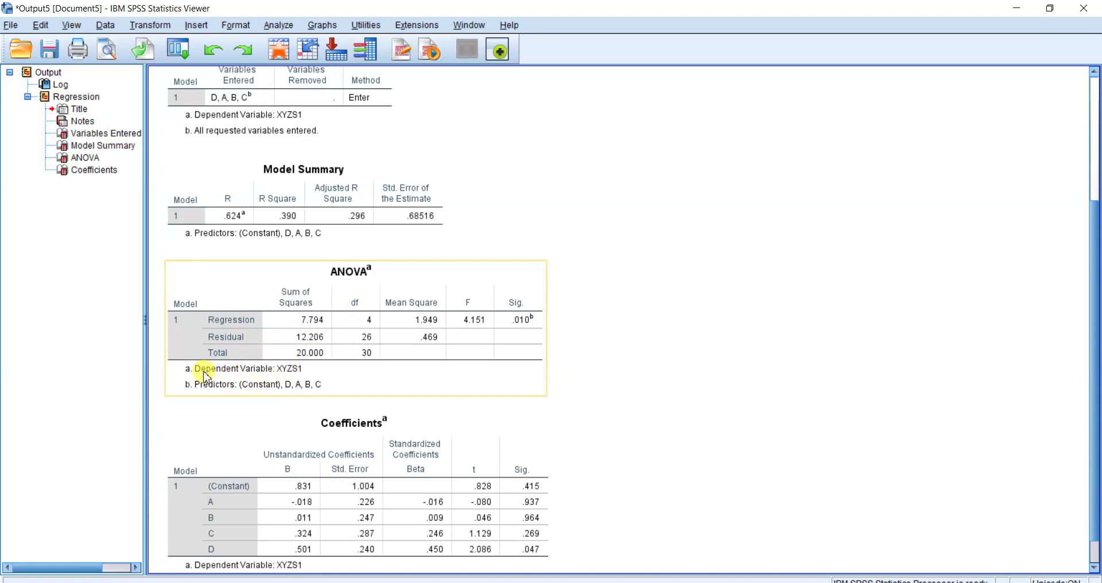
pyautogui.click(280, 377)
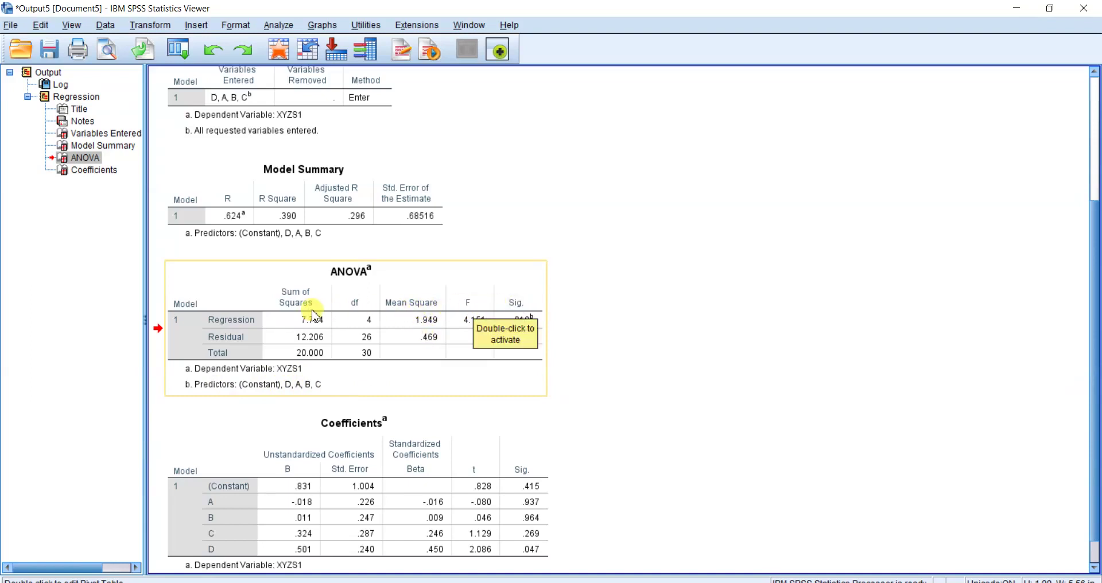
pyautogui.scroll(-1, 313, 440)
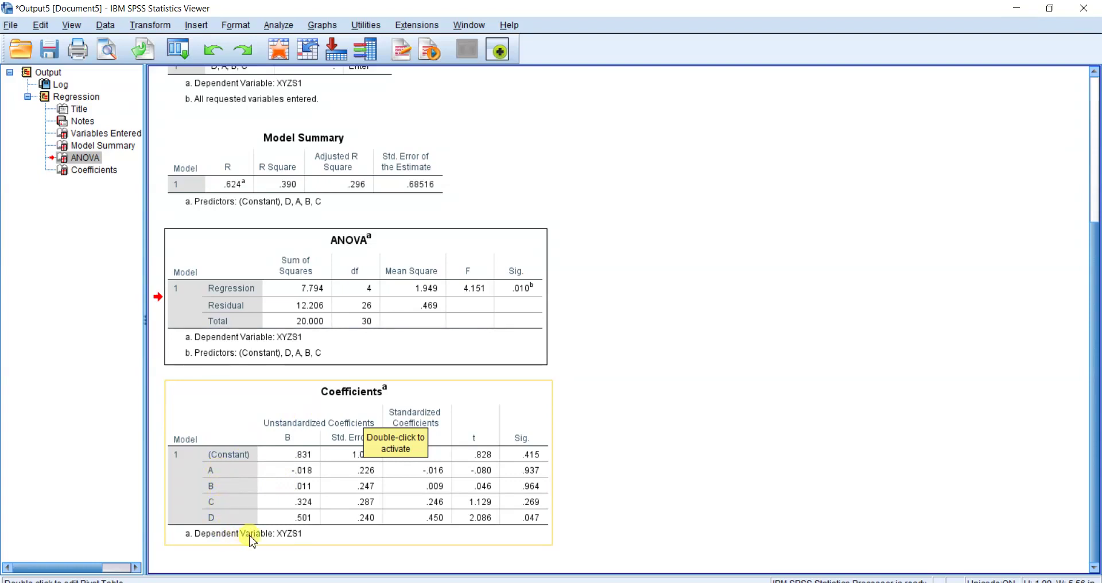
pyautogui.click(287, 539)
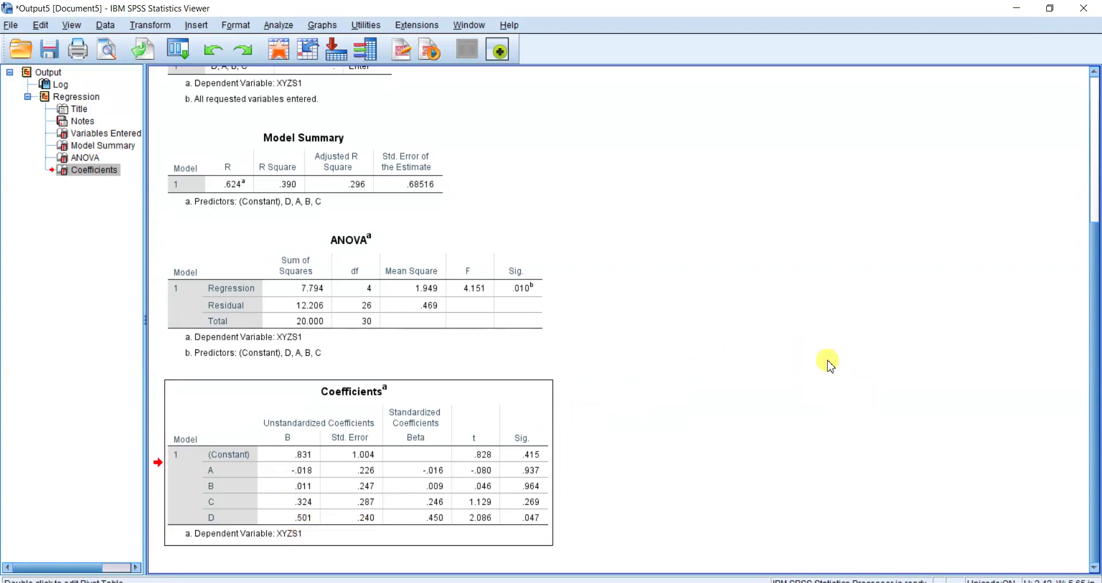
pyautogui.scroll(3, 815, 361)
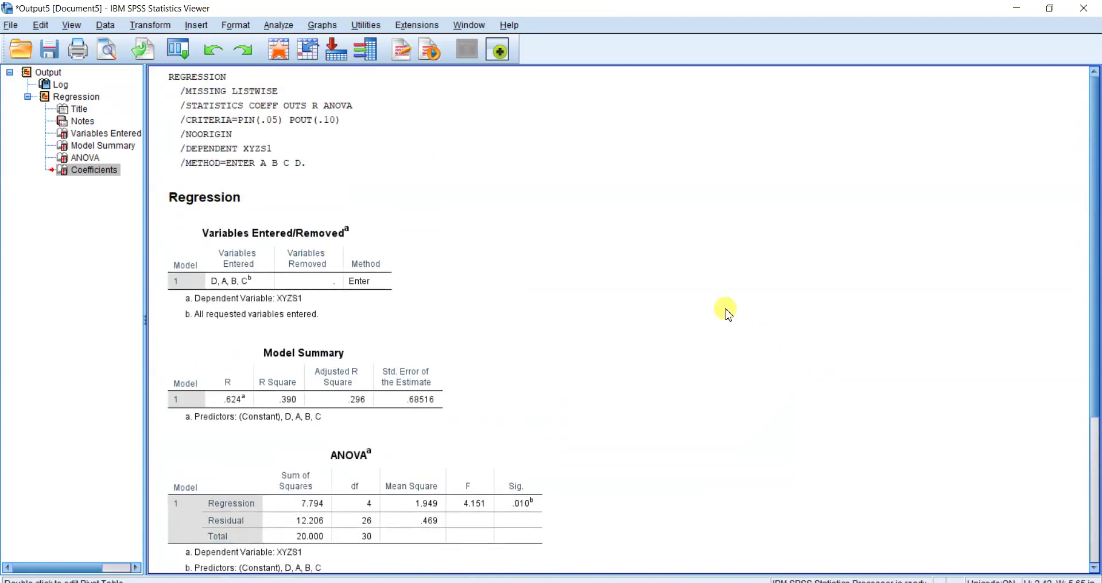
pyautogui.scroll(-3, 728, 310)
pyautogui.scroll(-1, 718, 325)
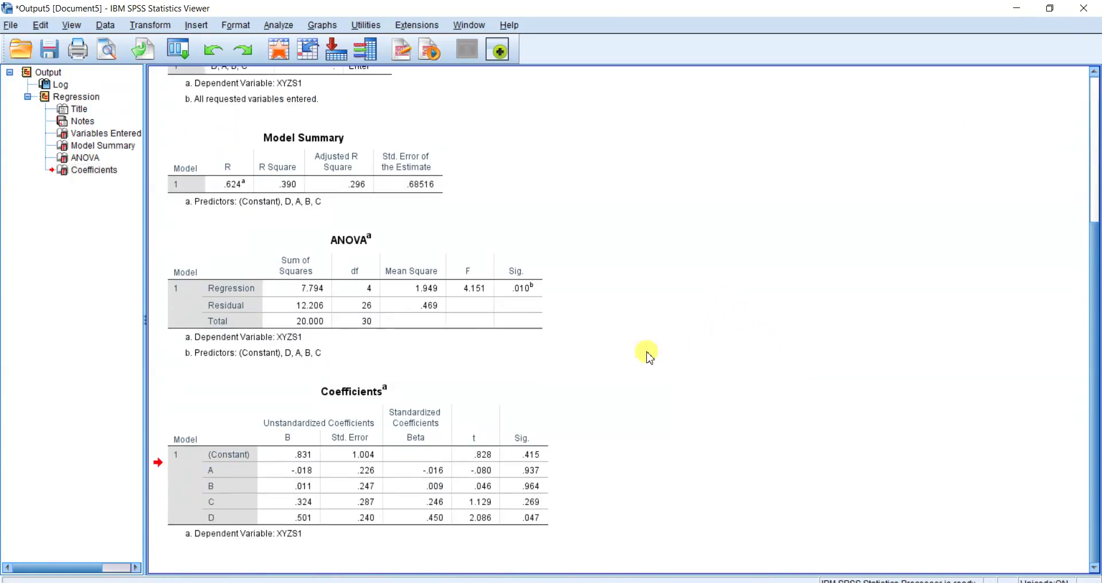
pyautogui.scroll(2, 683, 291)
pyautogui.scroll(-2, 682, 310)
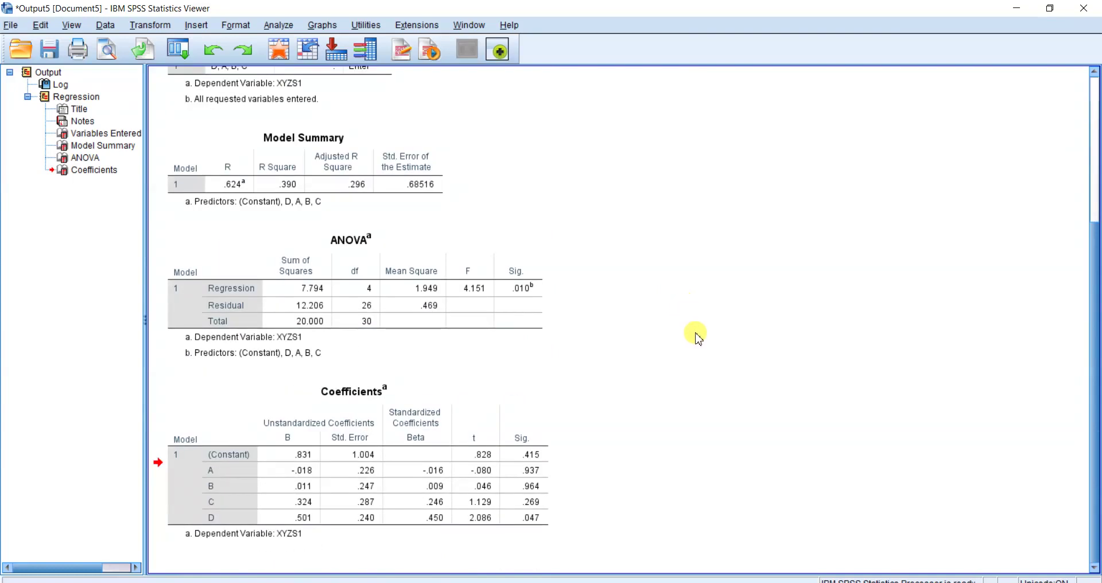